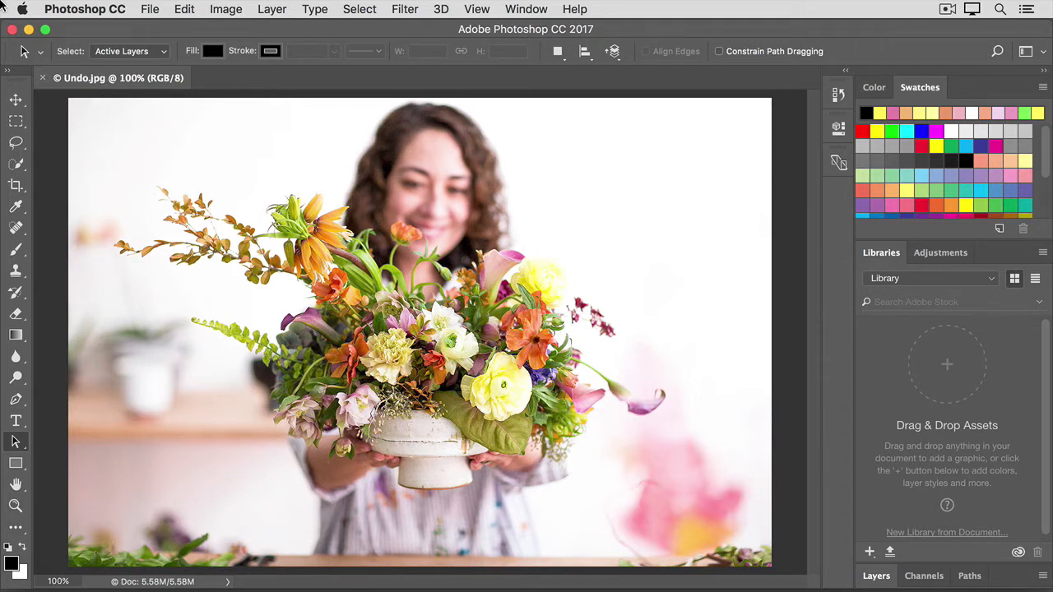
# Paint a light orange horizontal stroke with the 70 px Brush on the white wall beside the woman's head
pyautogui.click(18, 253)
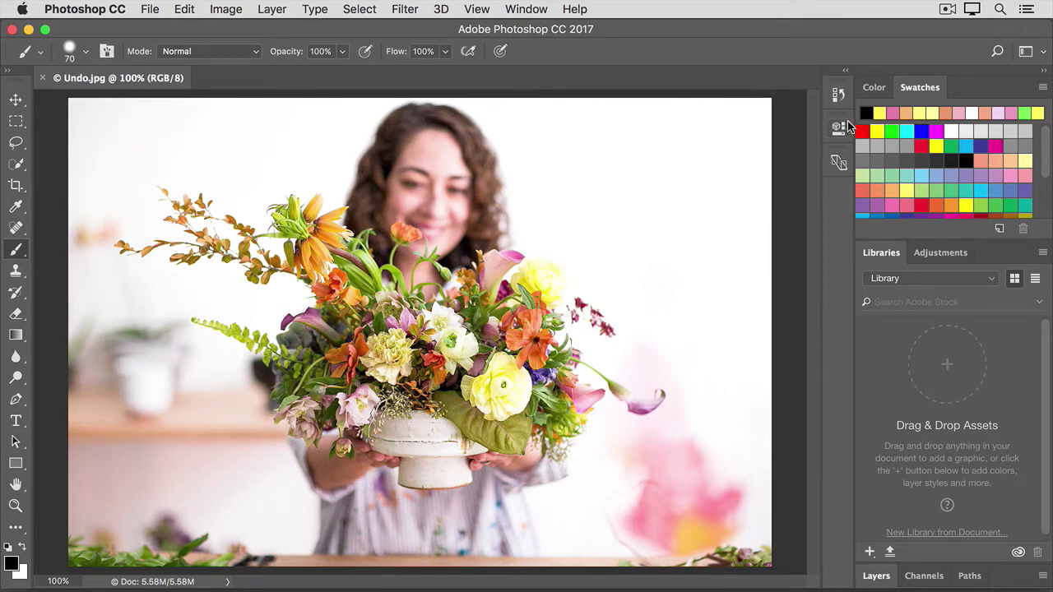
pyautogui.click(893, 189)
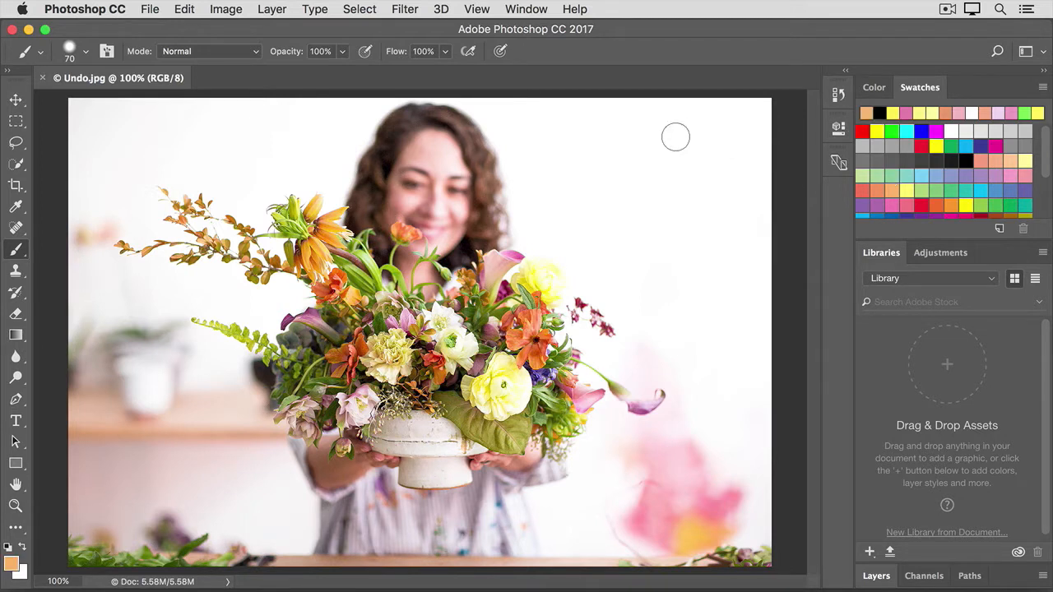
pyautogui.moveTo(713, 143); pyautogui.dragTo(594, 144)
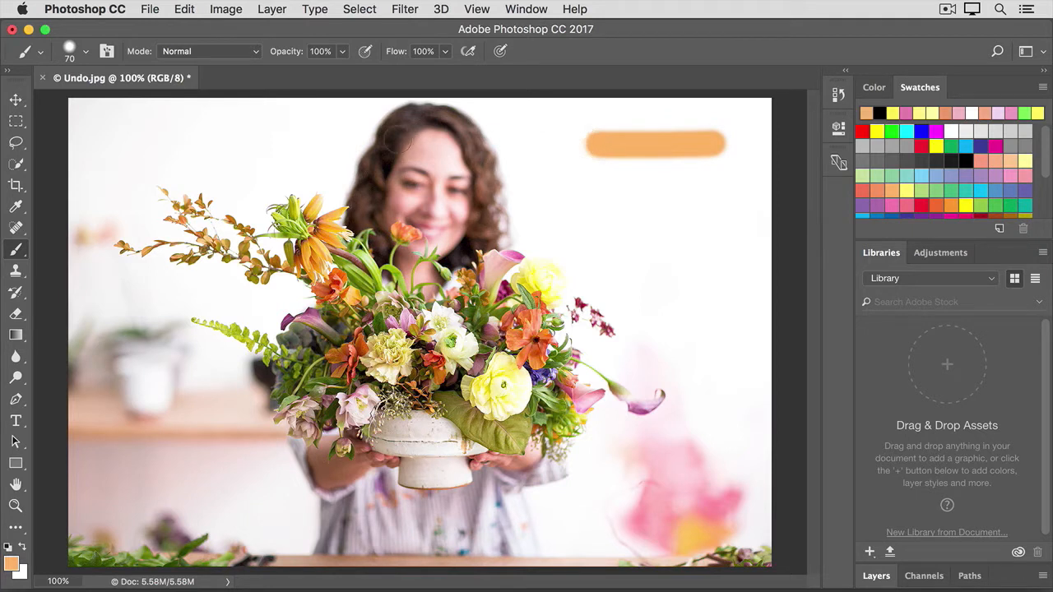
pyautogui.click(86, 54)
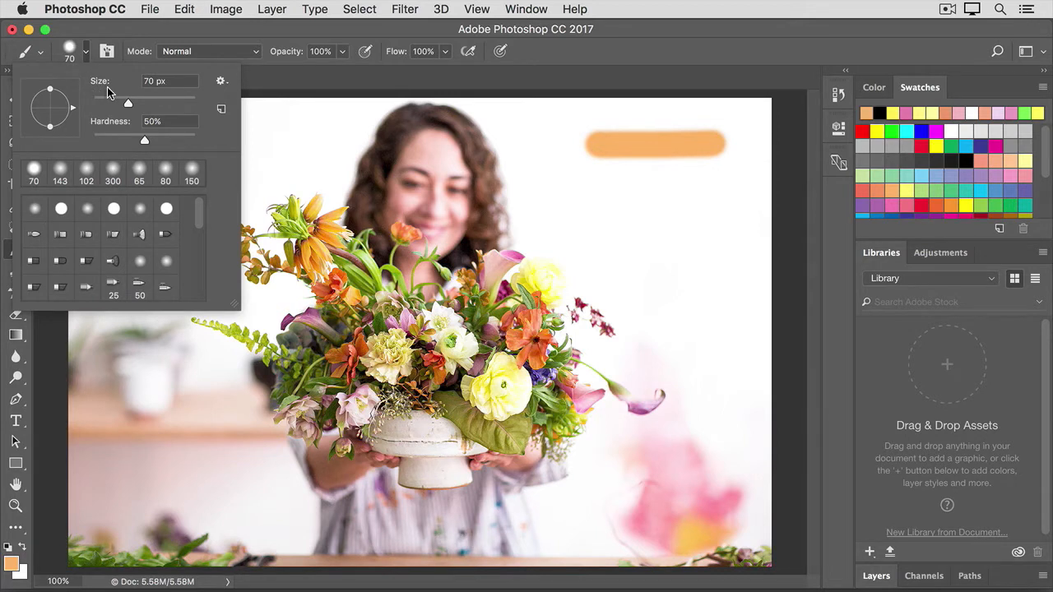
pyautogui.click(282, 82)
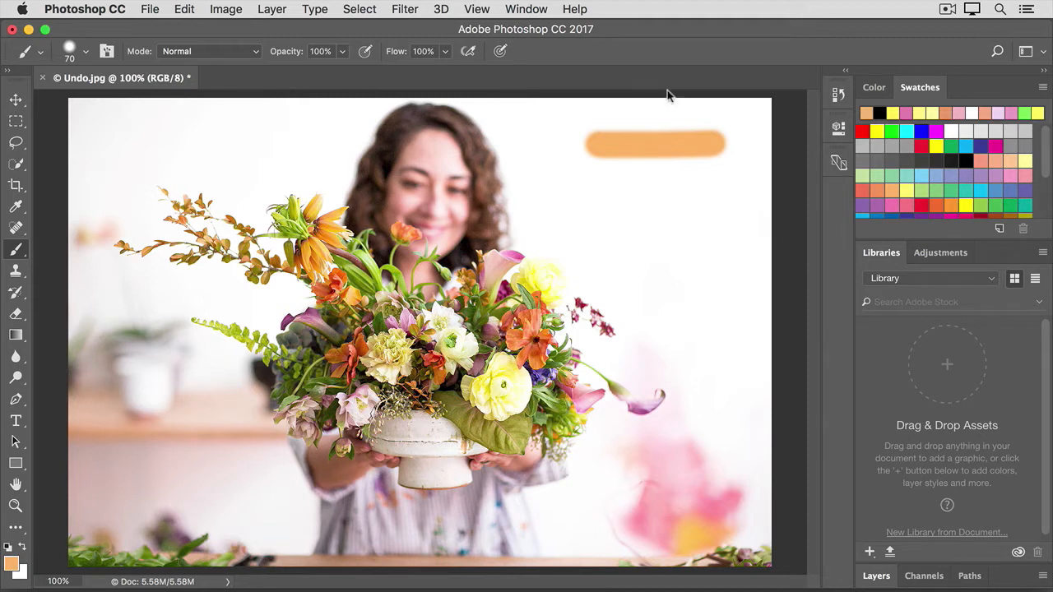
# Paint a yellow and then a pink horizontal brush stroke on the wall, one below the other under the orange stroke
pyautogui.click(937, 143)
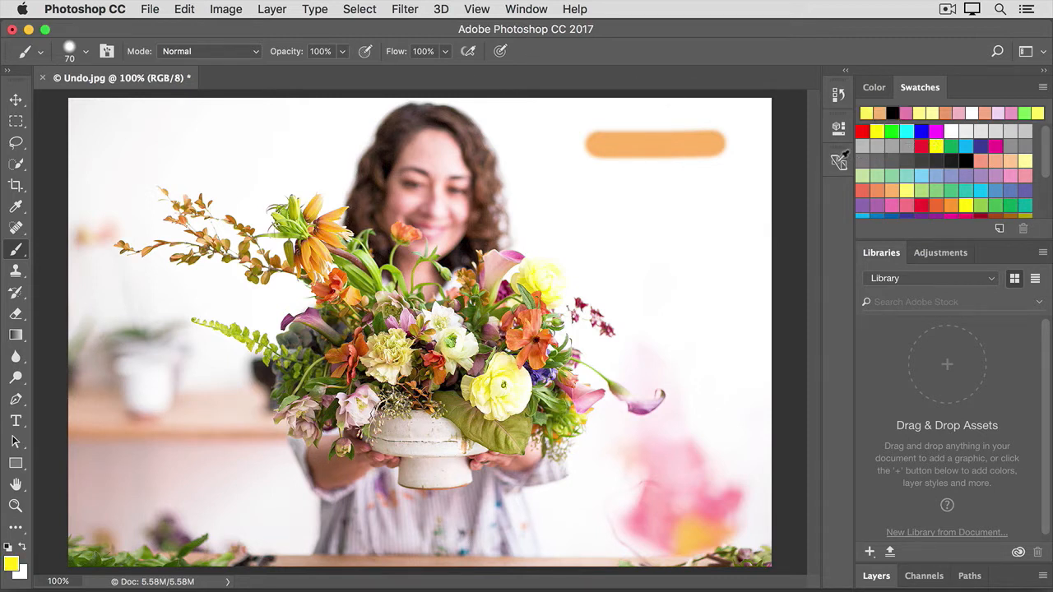
pyautogui.moveTo(714, 192); pyautogui.dragTo(586, 190)
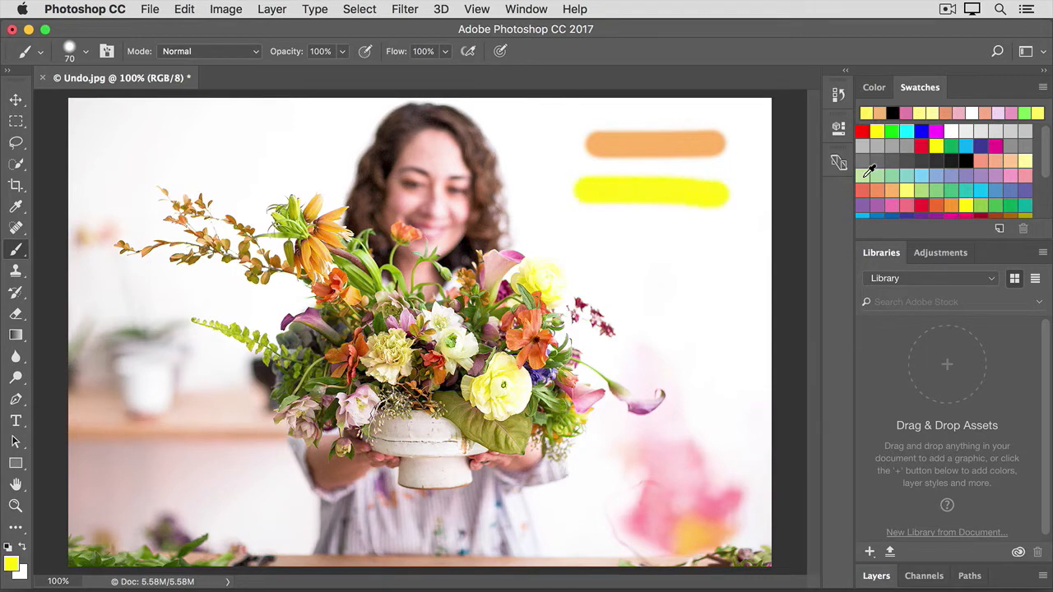
pyautogui.click(913, 205)
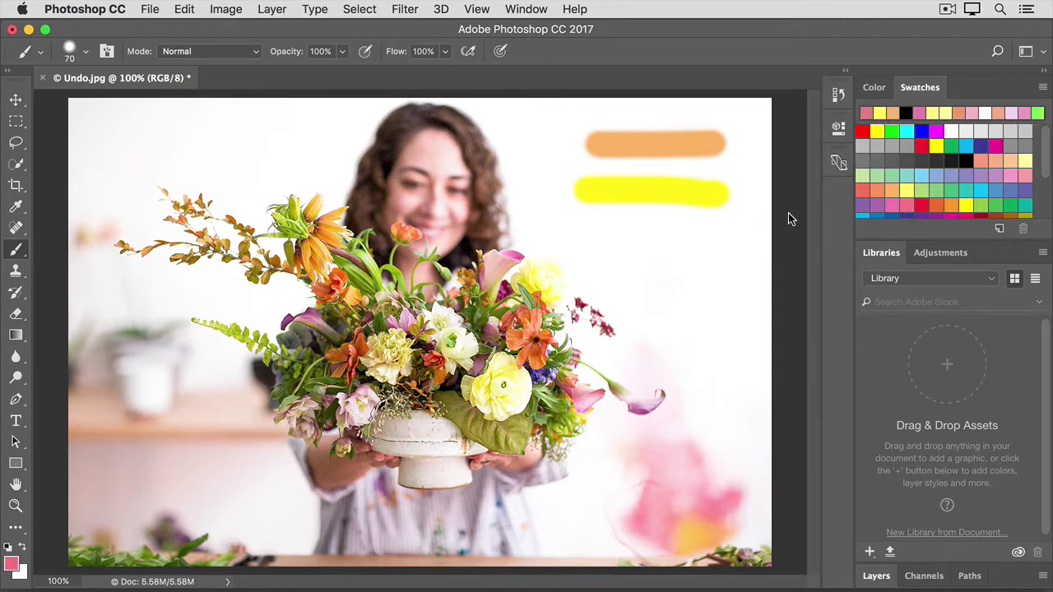
pyautogui.moveTo(731, 242); pyautogui.dragTo(575, 243)
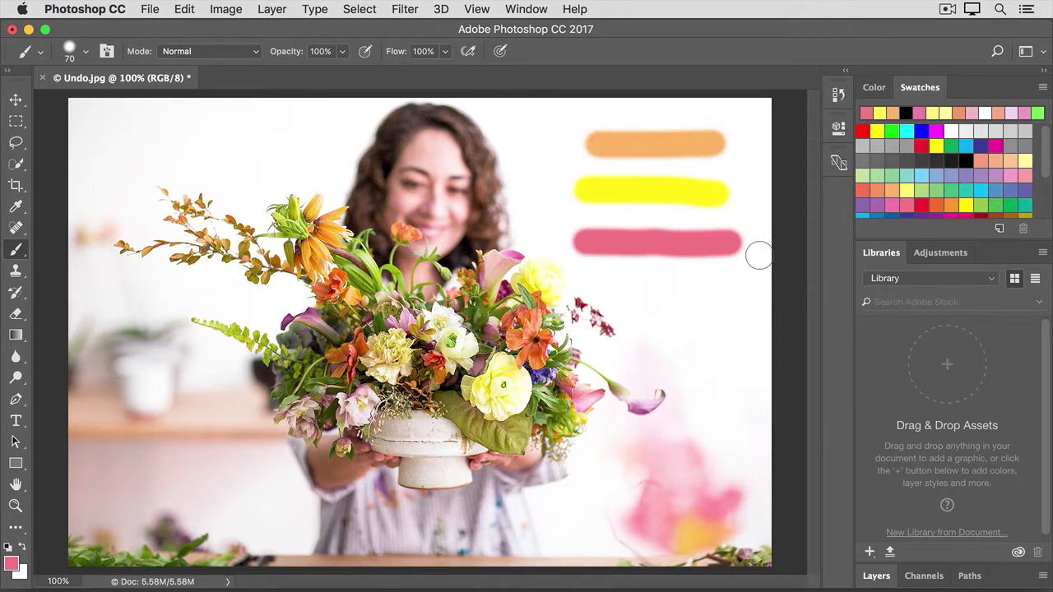
# Undo and redo the pink brush stroke three times in a row
pyautogui.press('super+z')
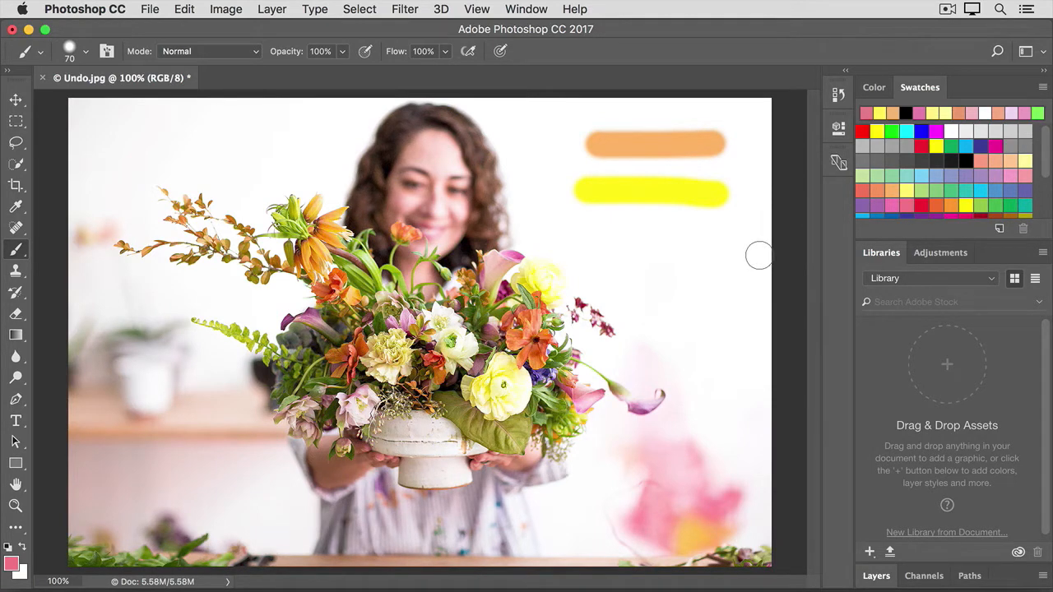
pyautogui.press('super+z')
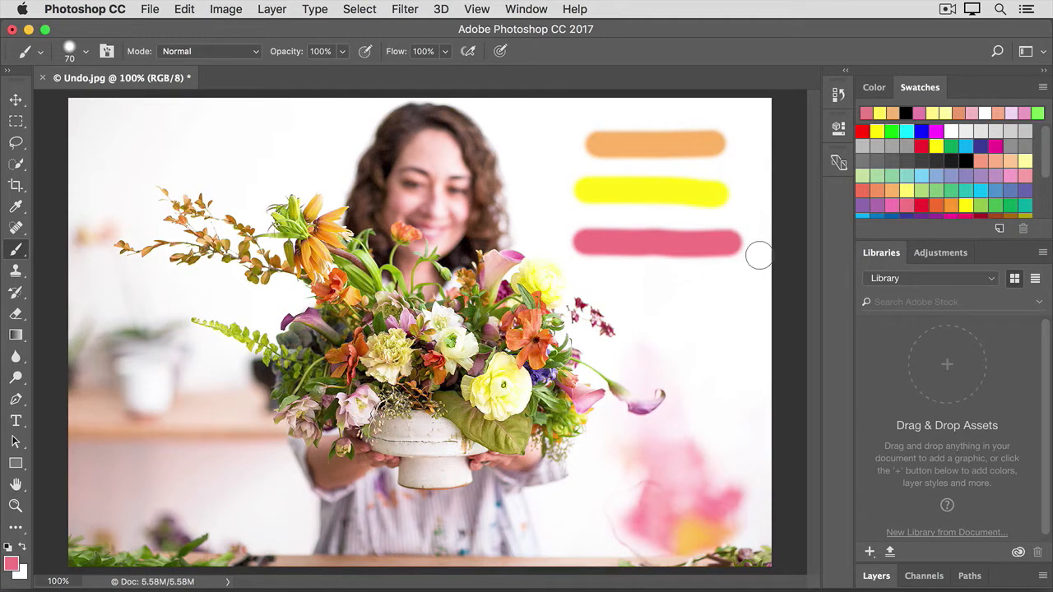
pyautogui.press('super+z')
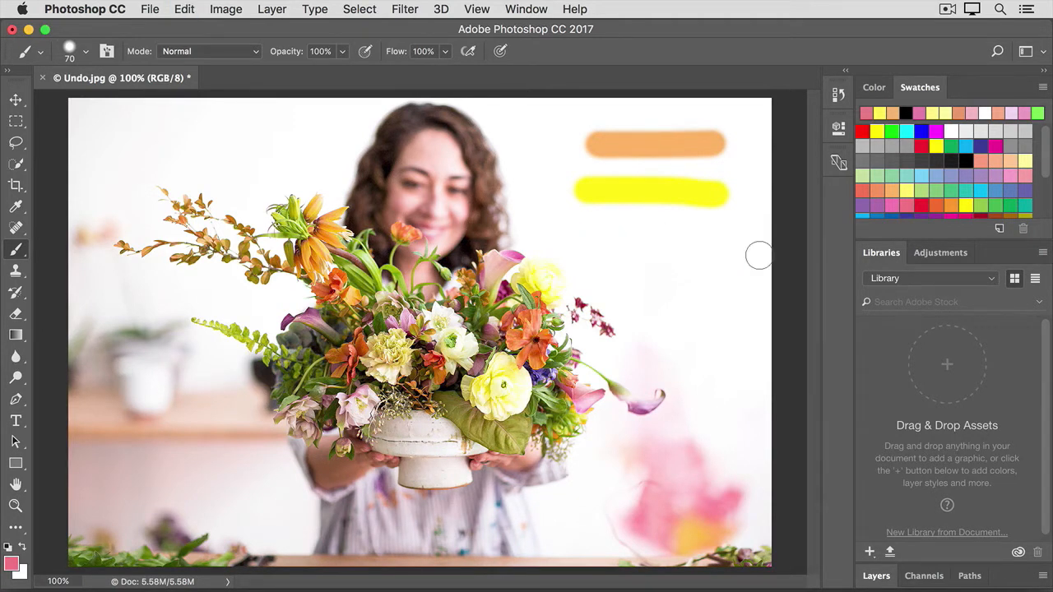
pyautogui.press('super+z')
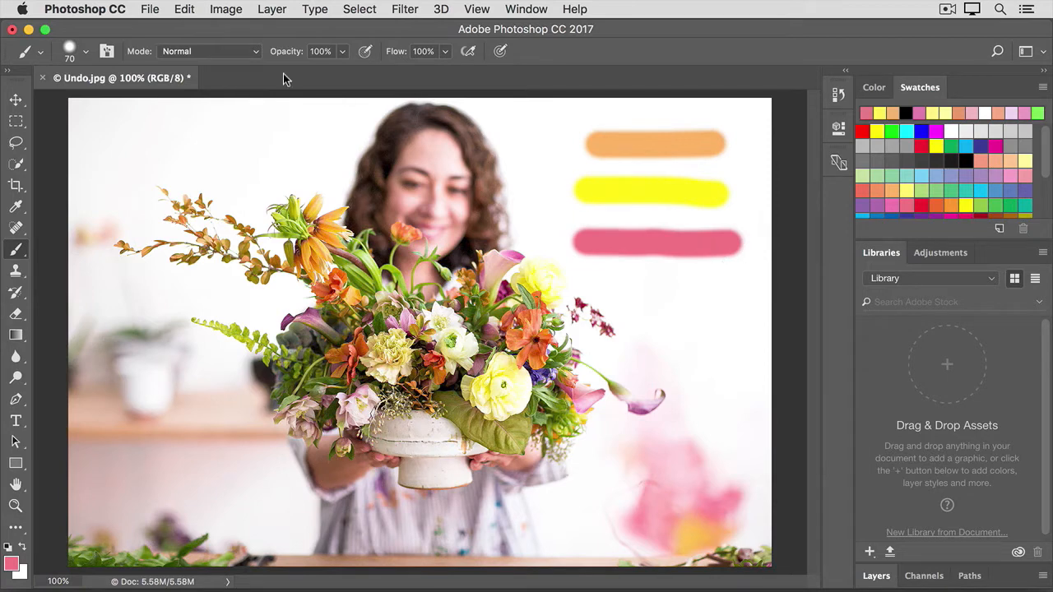
pyautogui.click(185, 11)
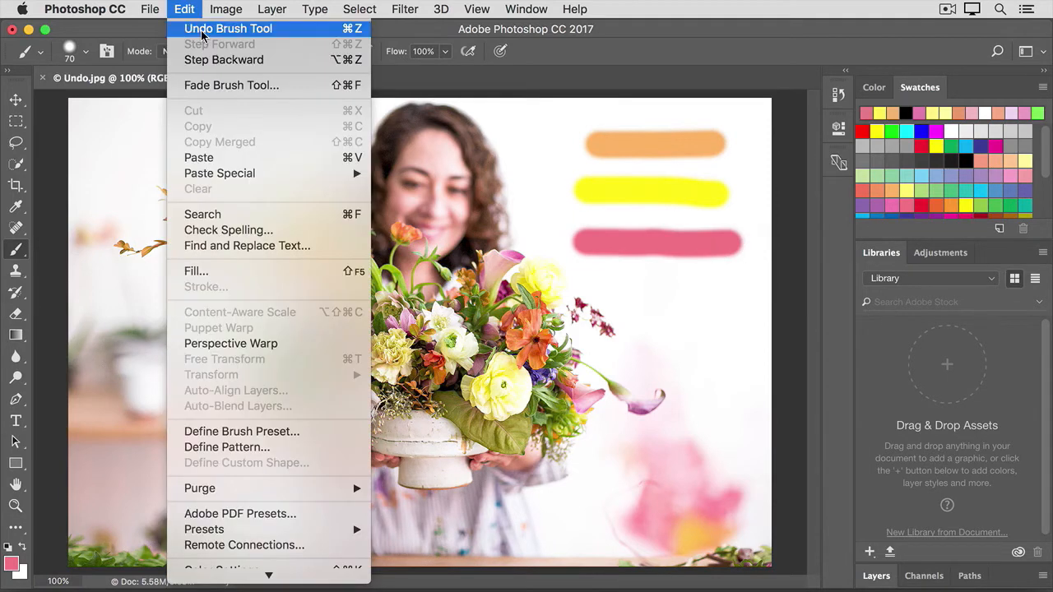
pyautogui.click(265, 34)
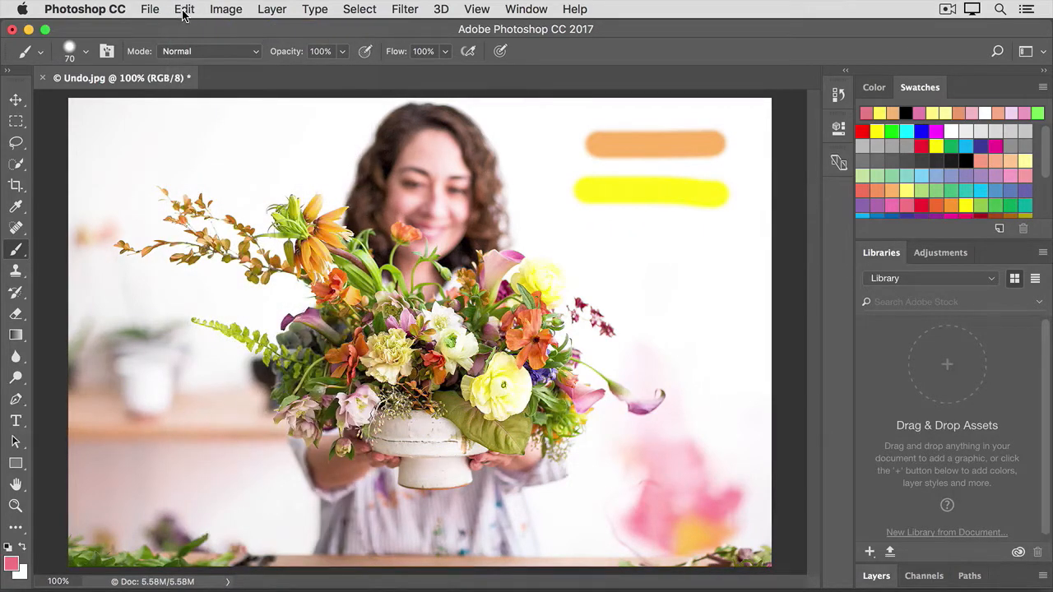
pyautogui.click(184, 12)
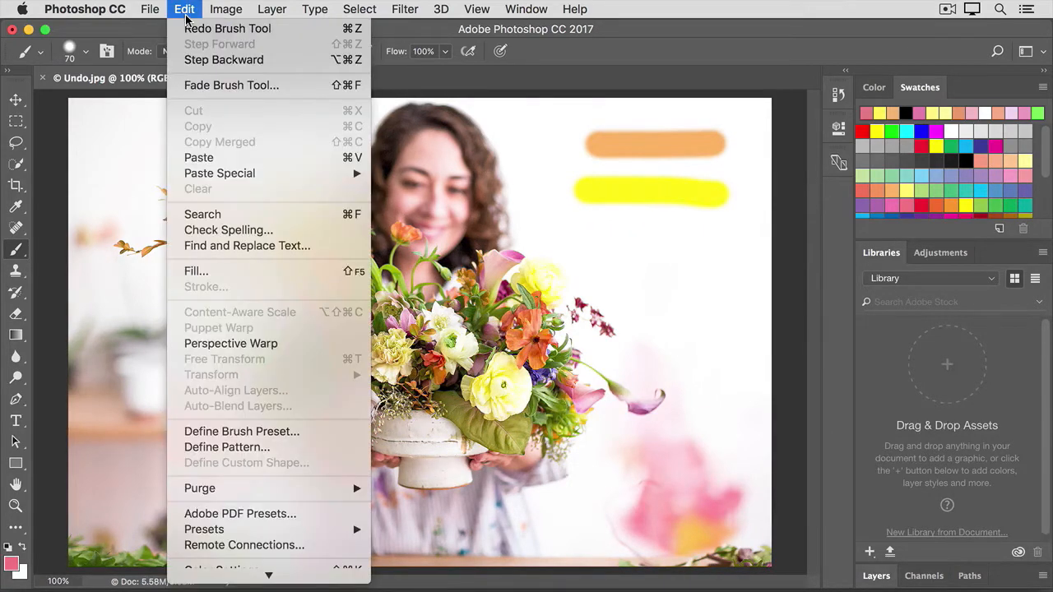
pyautogui.click(263, 33)
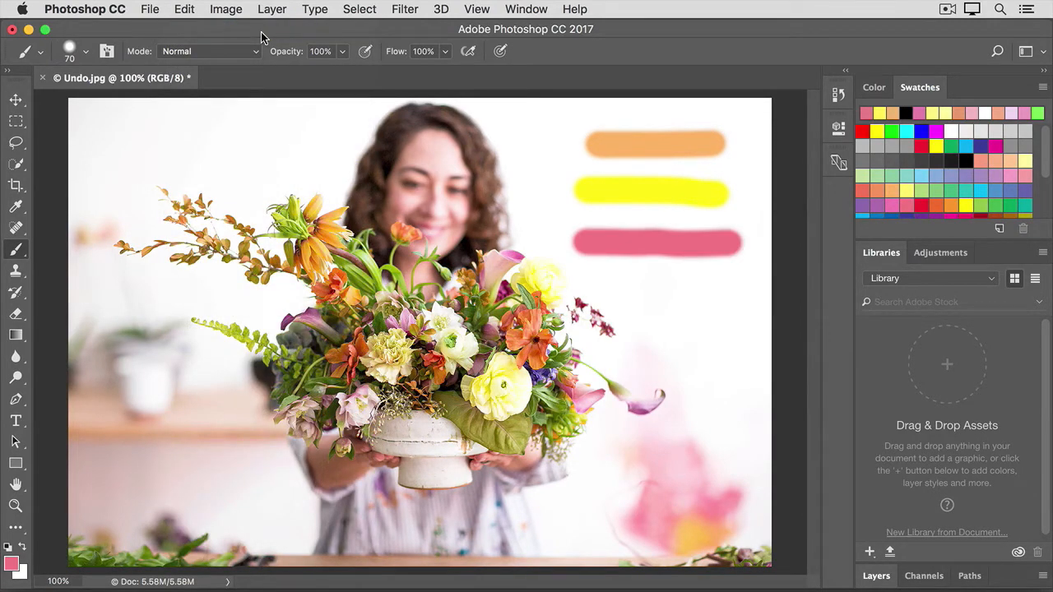
# Step backward through the pink, yellow and orange brush strokes one at a time to the unpainted photo
pyautogui.click(190, 15)
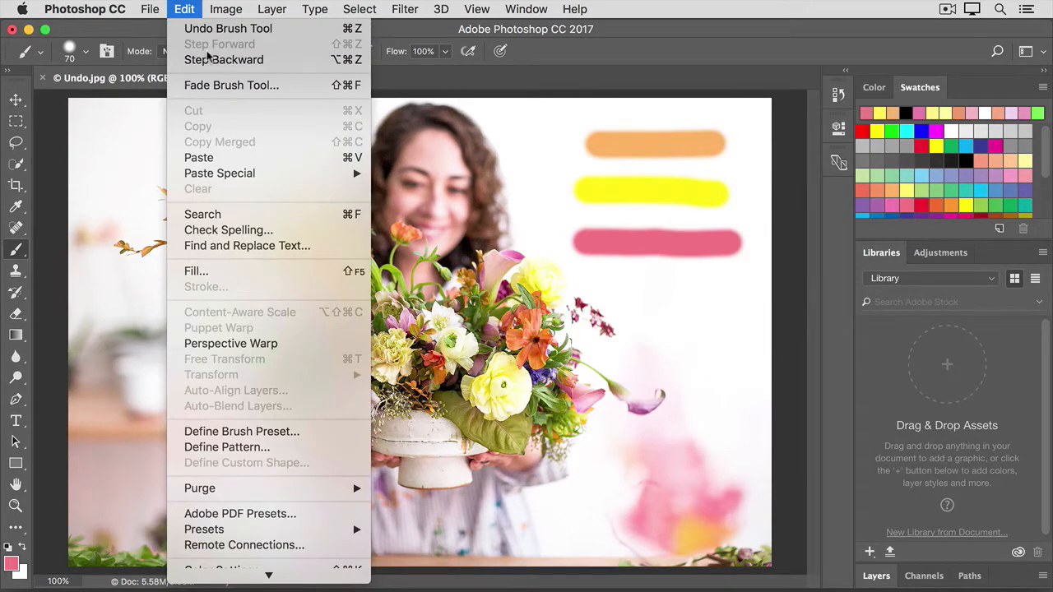
pyautogui.click(272, 62)
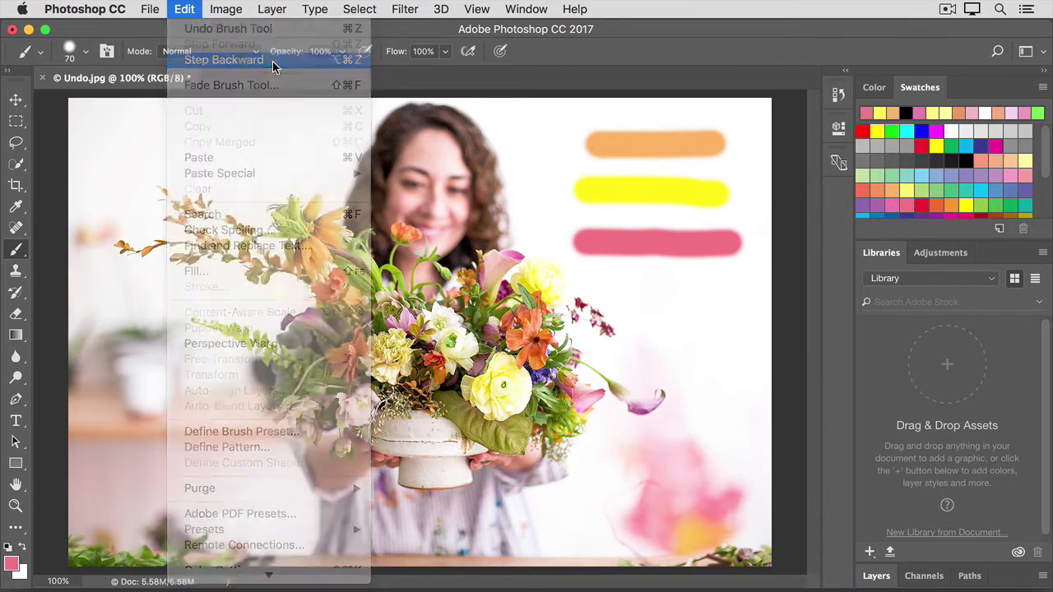
pyautogui.click(181, 9)
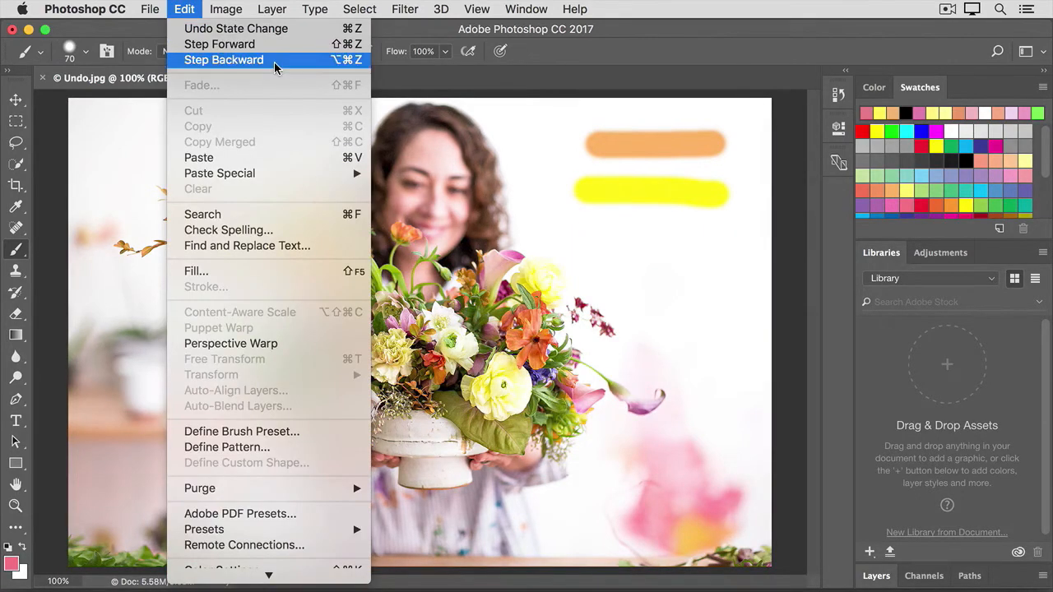
pyautogui.click(275, 61)
pyautogui.click(184, 11)
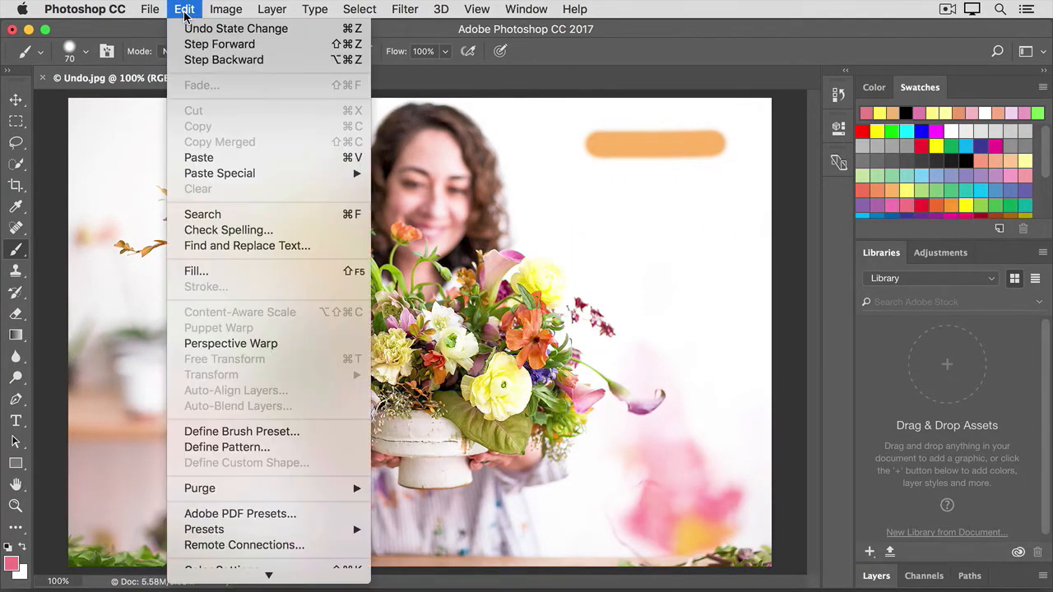
pyautogui.click(275, 60)
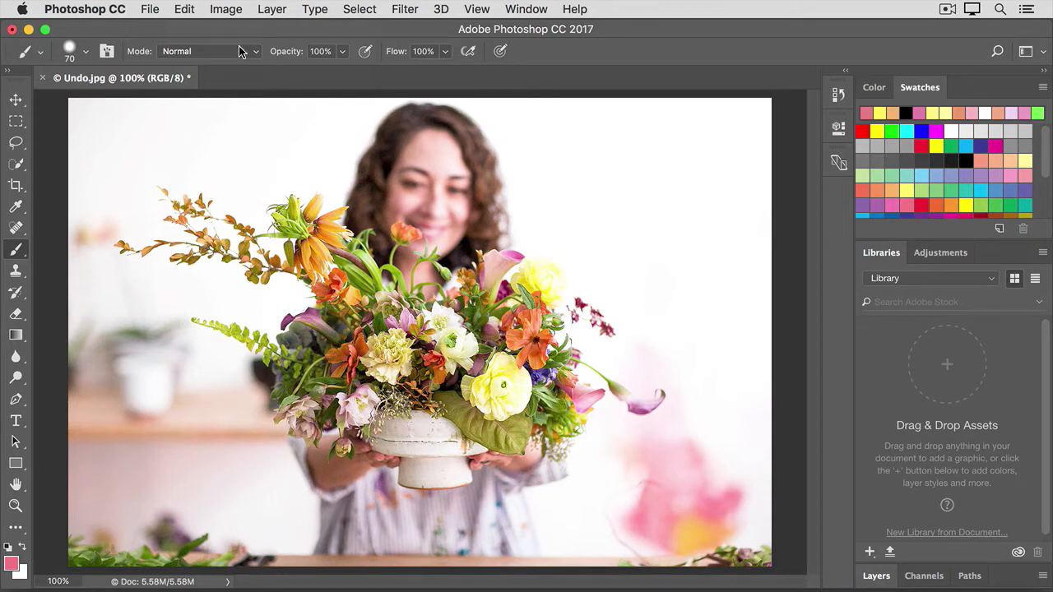
# Step forward three times to restore the orange, yellow and pink brush strokes
pyautogui.click(190, 15)
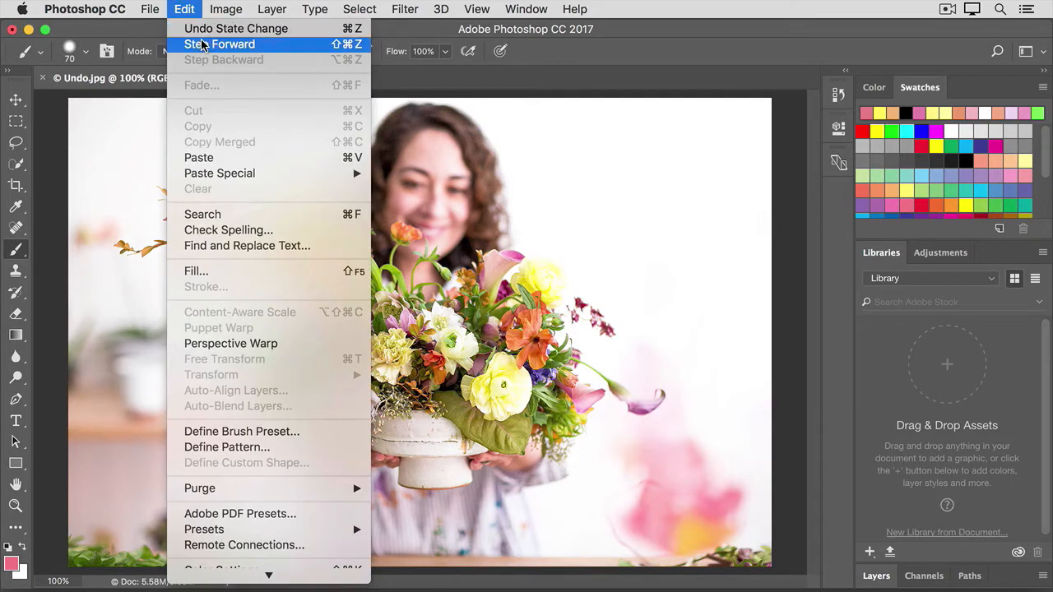
pyautogui.click(204, 46)
pyautogui.click(181, 12)
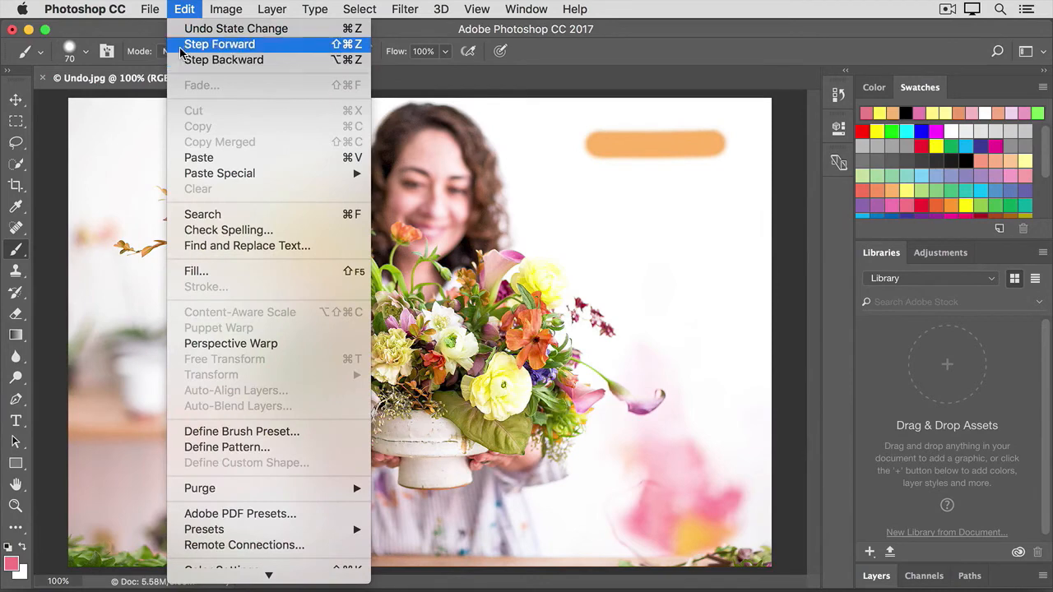
pyautogui.click(183, 48)
pyautogui.click(181, 11)
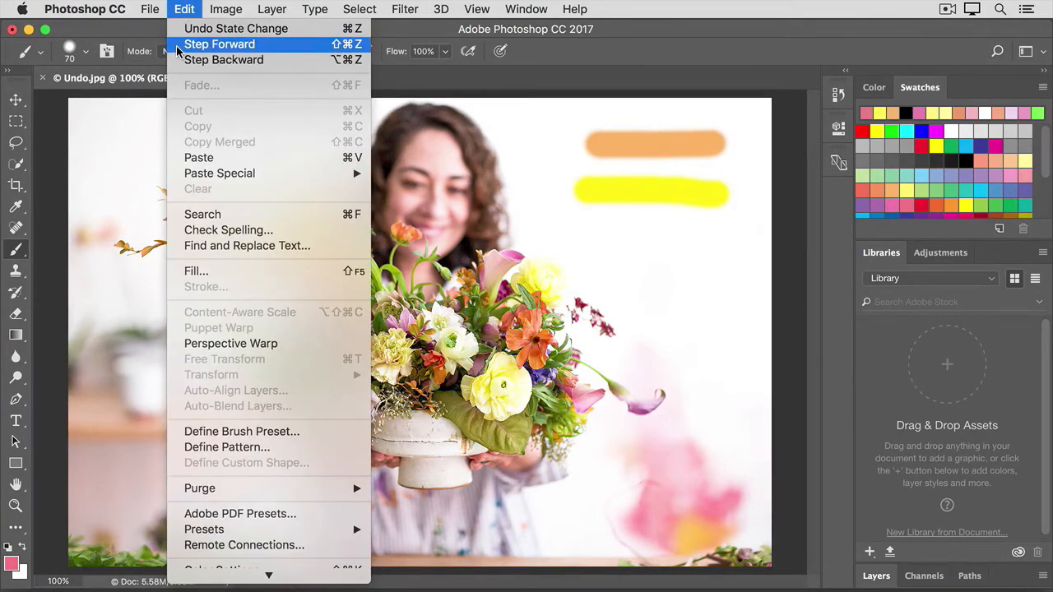
pyautogui.click(186, 44)
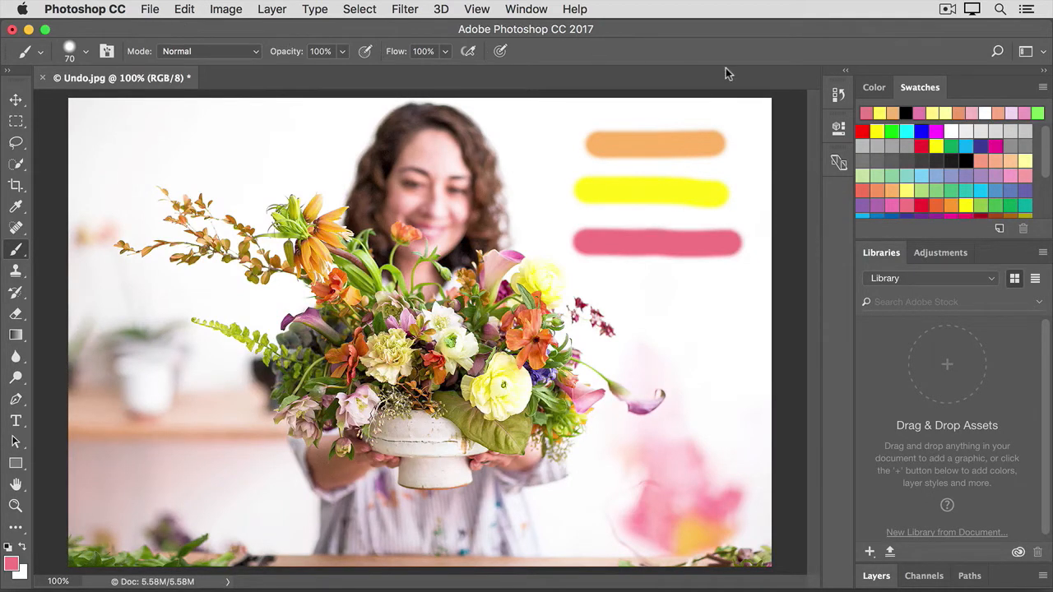
# Show the document's history in an enlarged list and paint a blue vertical stroke beside the woman's hair
pyautogui.click(837, 96)
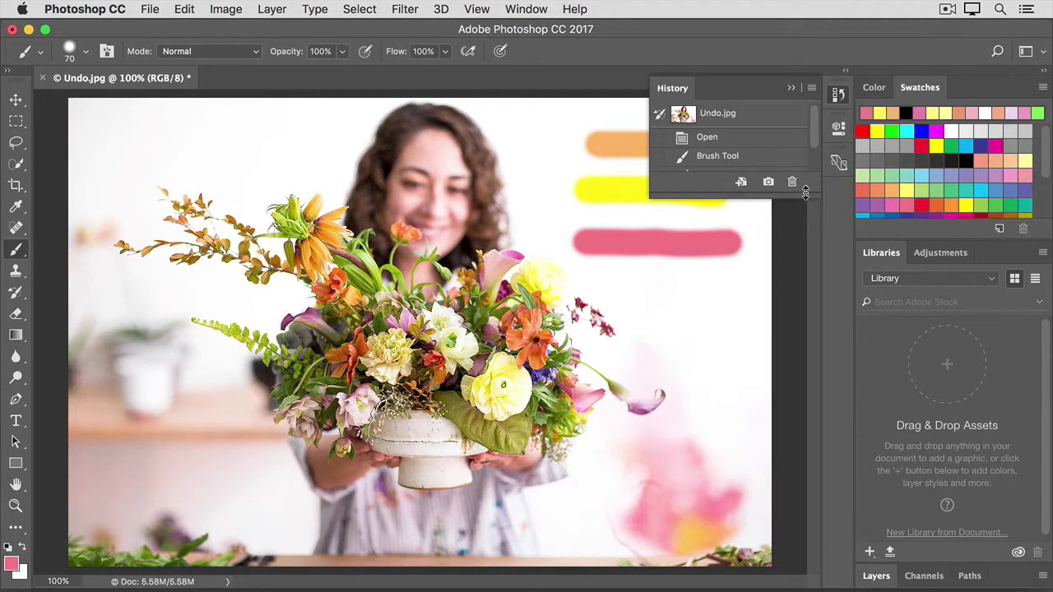
pyautogui.moveTo(805, 193); pyautogui.dragTo(814, 446)
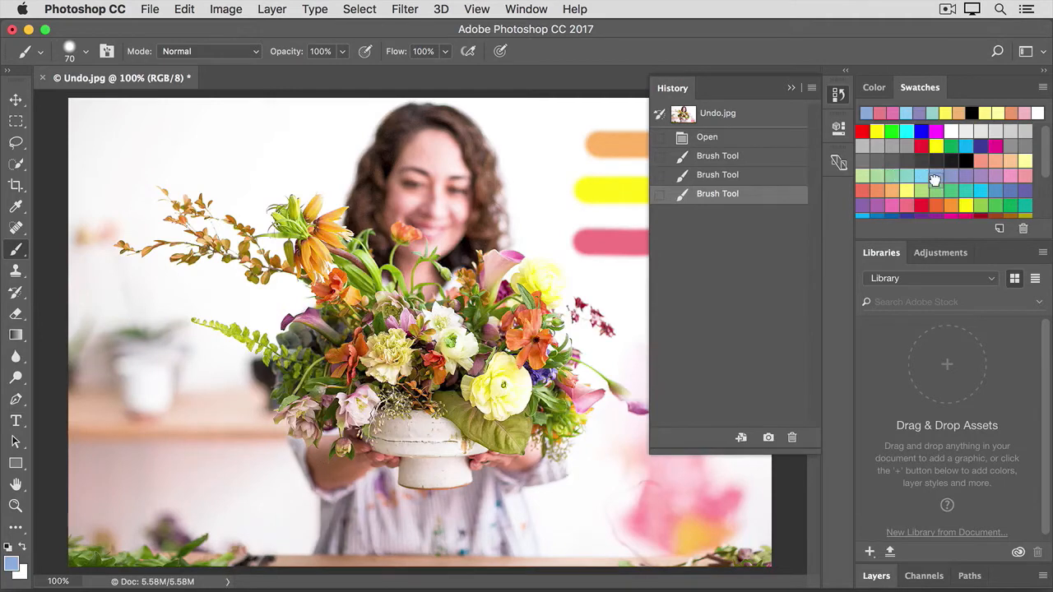
pyautogui.moveTo(531, 135); pyautogui.dragTo(536, 202)
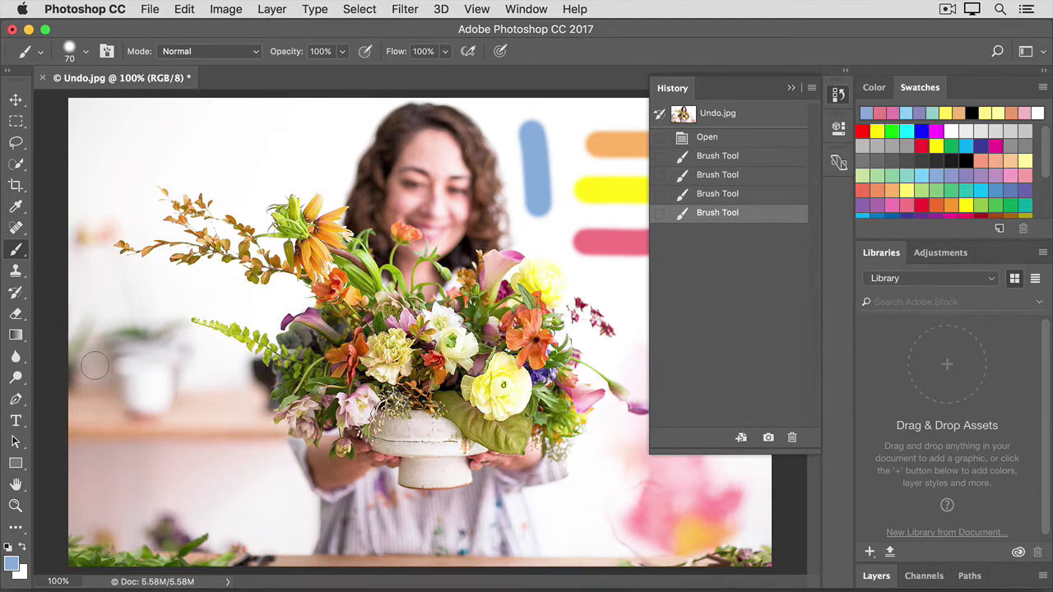
# Lighten the bouquet around its large green leaf using the Dodge tool with an 83 px brush
pyautogui.click(18, 380)
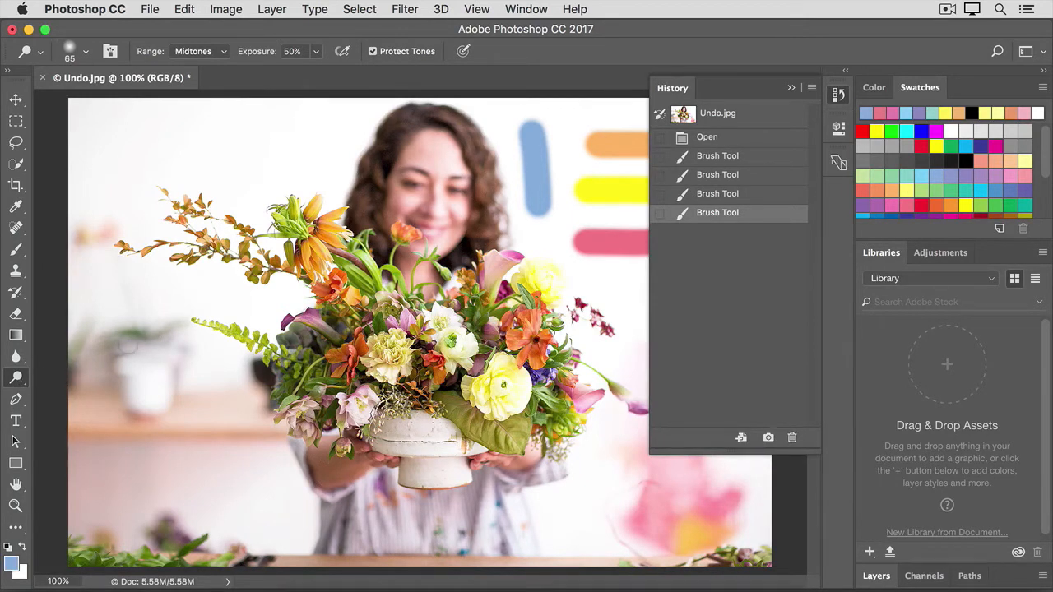
pyautogui.click(85, 52)
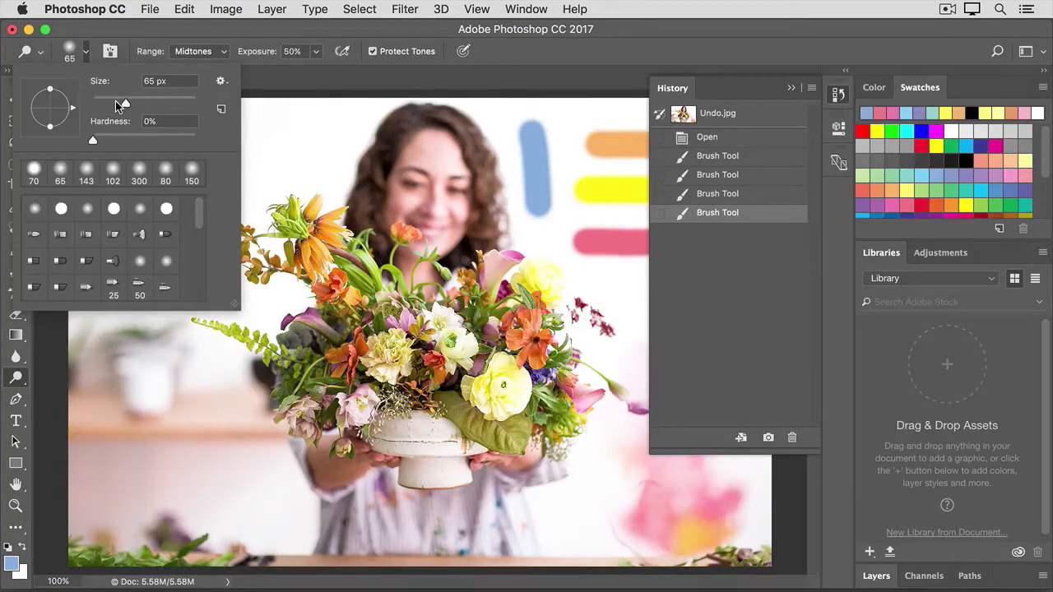
pyautogui.moveTo(125, 105); pyautogui.dragTo(134, 102)
pyautogui.click(286, 80)
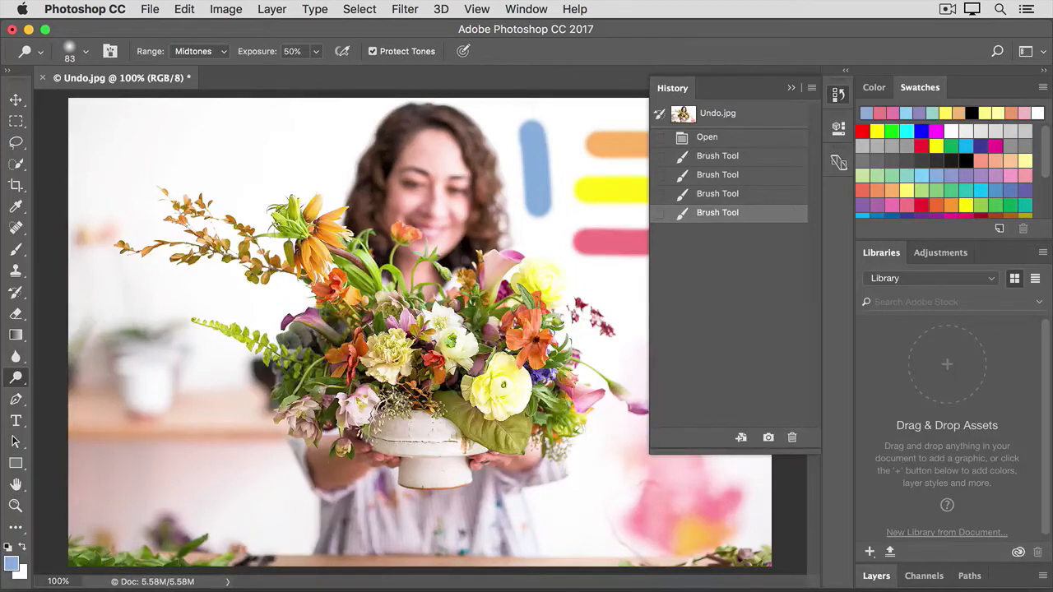
pyautogui.moveTo(448, 404)
pyautogui.mouseDown()
pyautogui.moveTo(491, 437)
pyautogui.moveTo(514, 441)
pyautogui.moveTo(531, 426)
pyautogui.moveTo(503, 432)
pyautogui.moveTo(449, 404)
pyautogui.mouseUp()
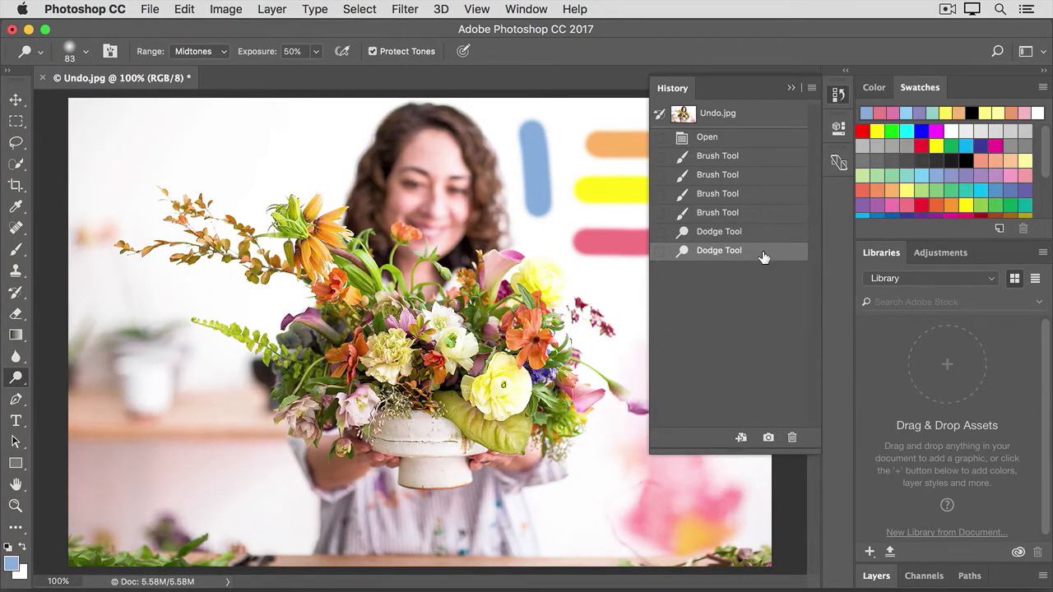
# Revert the image through its history, past both dodge strokes and the blue stroke, to the third brush stroke
pyautogui.click(761, 234)
pyautogui.click(761, 212)
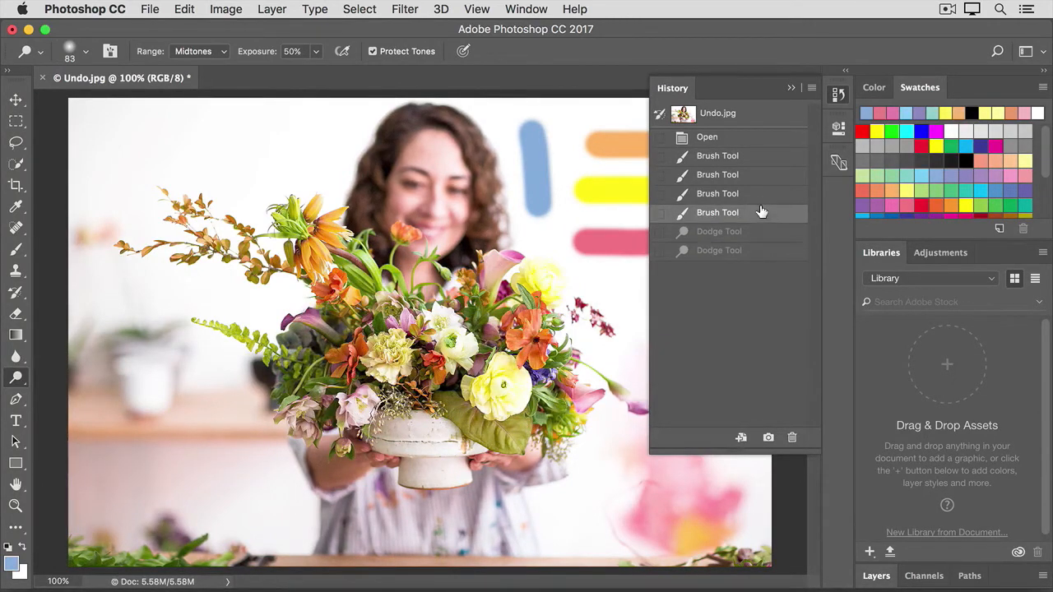
pyautogui.click(759, 198)
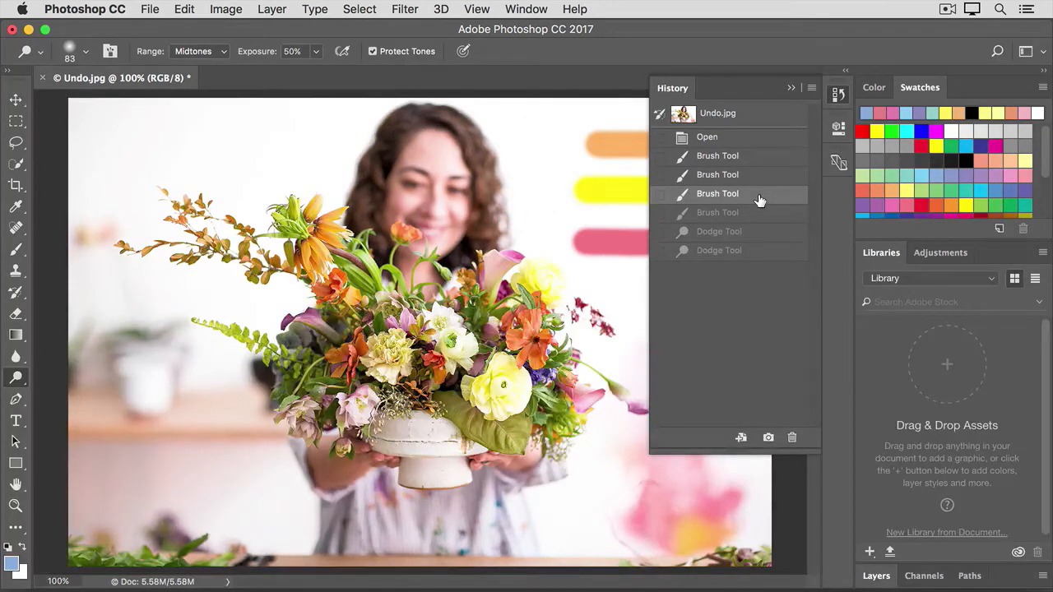
# Revert the image to the first brush stroke, then restore the edits through its history up to the last dodge stroke
pyautogui.click(761, 157)
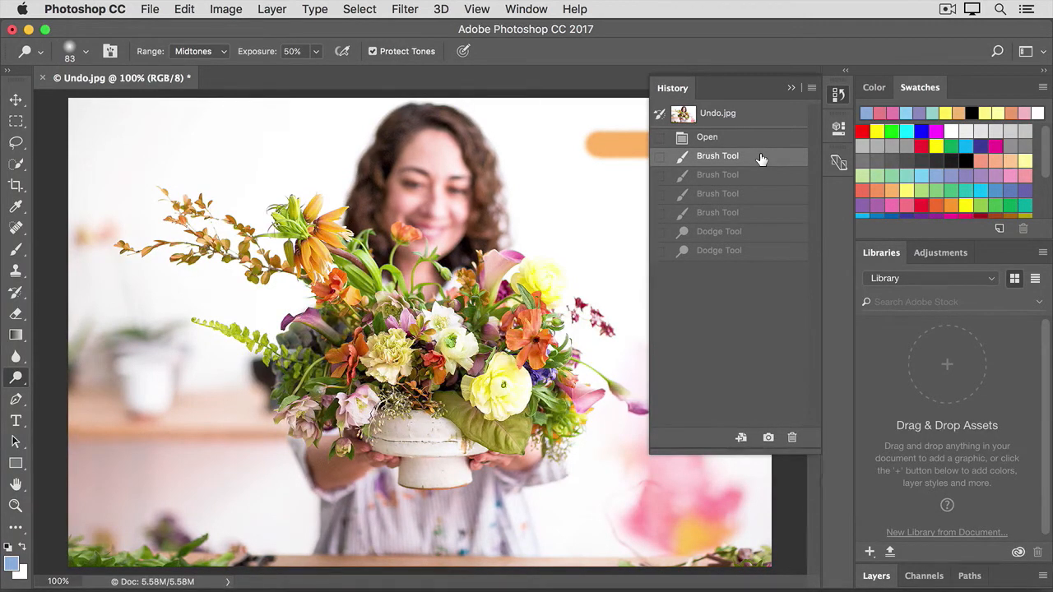
pyautogui.click(763, 176)
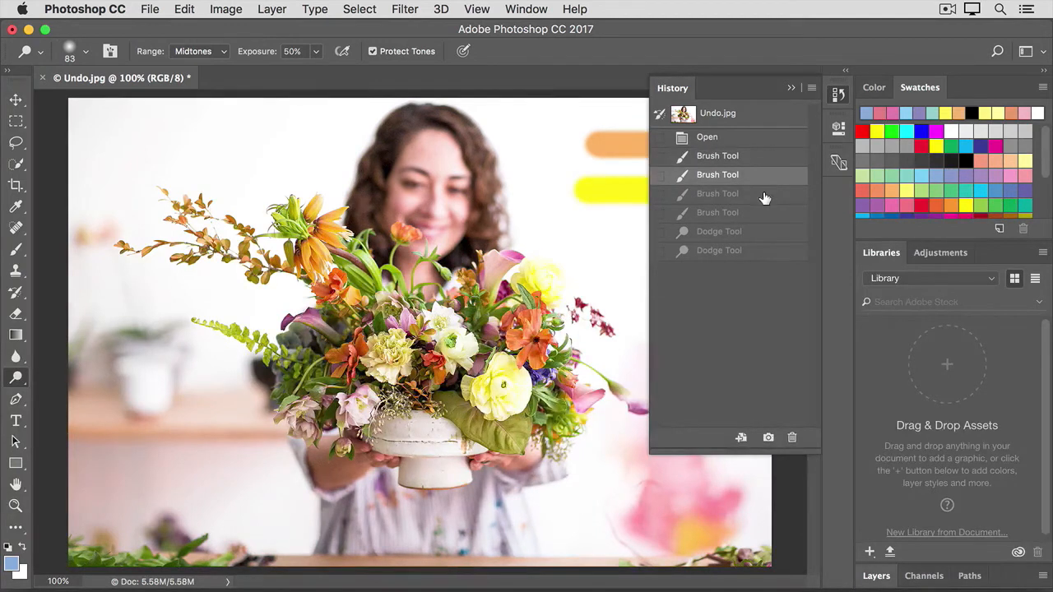
pyautogui.click(763, 195)
pyautogui.click(764, 212)
pyautogui.click(766, 254)
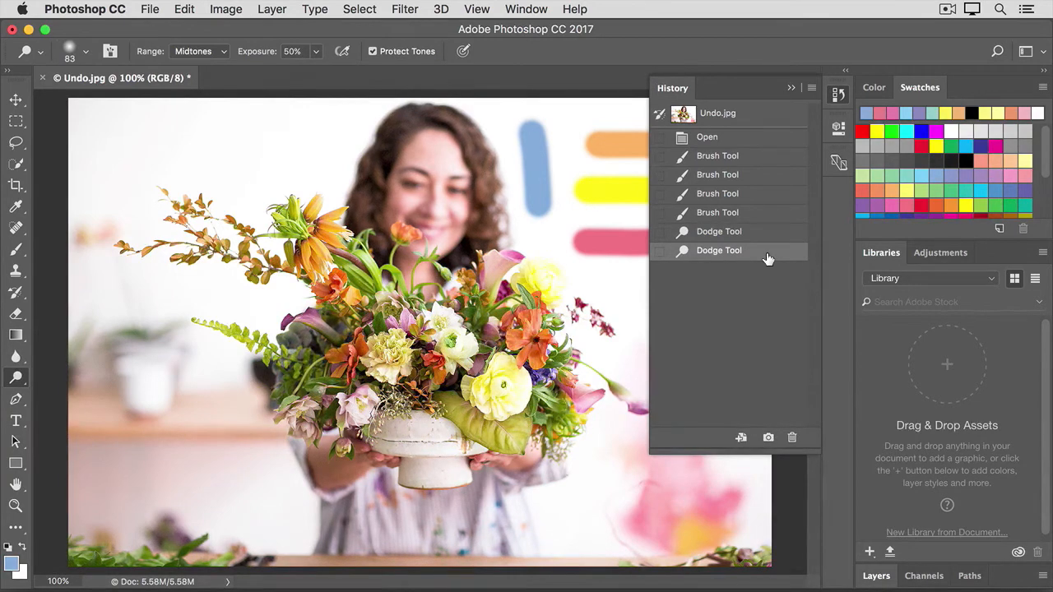
# Return the image to its second brush stroke, dodge the dark foliage beside the bouquet's purple flower, and hide the history list
pyautogui.click(756, 176)
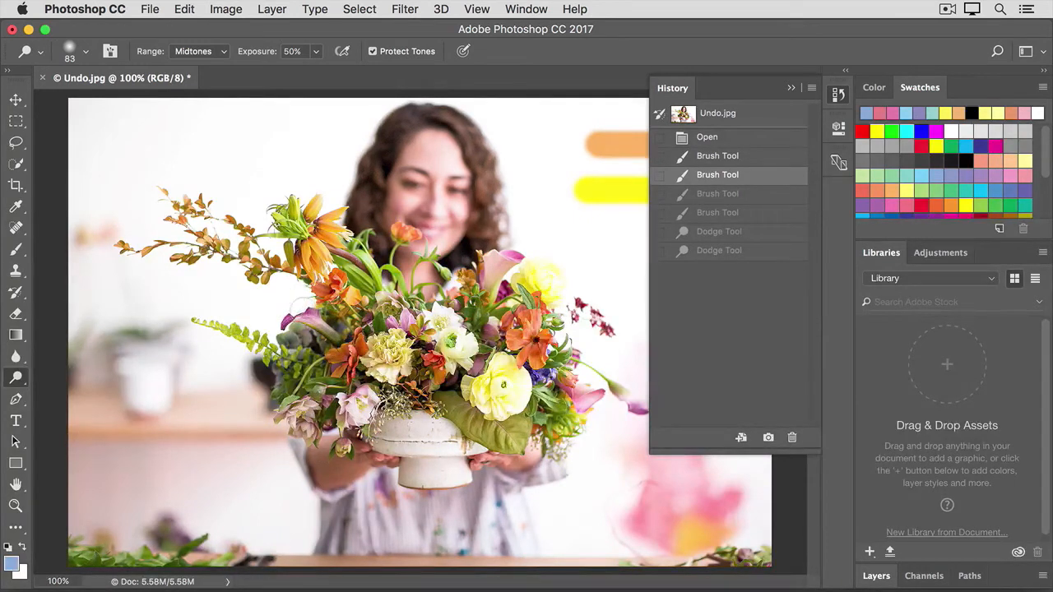
pyautogui.click(326, 338)
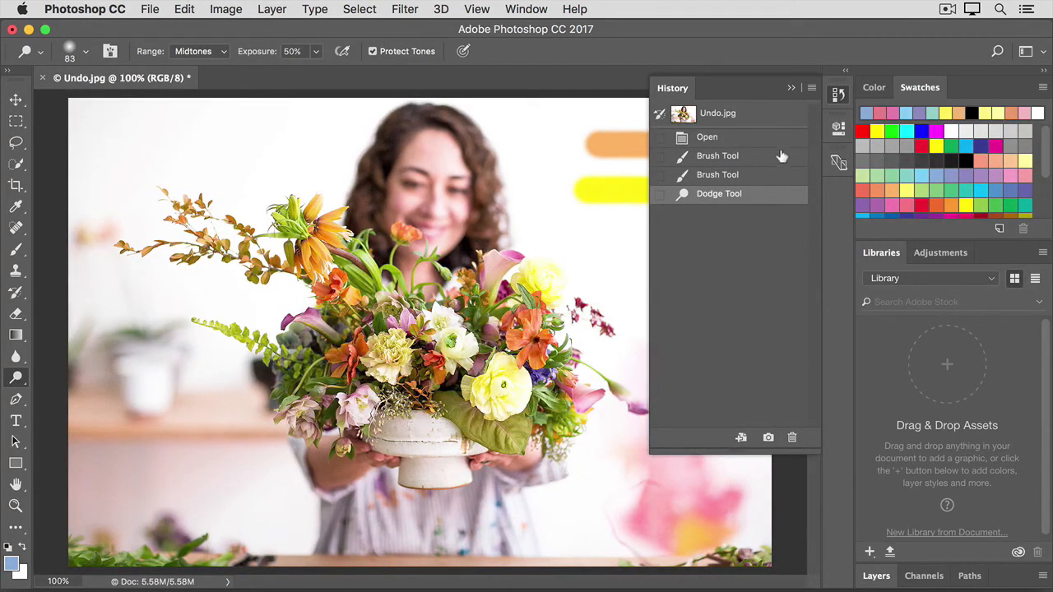
pyautogui.click(837, 97)
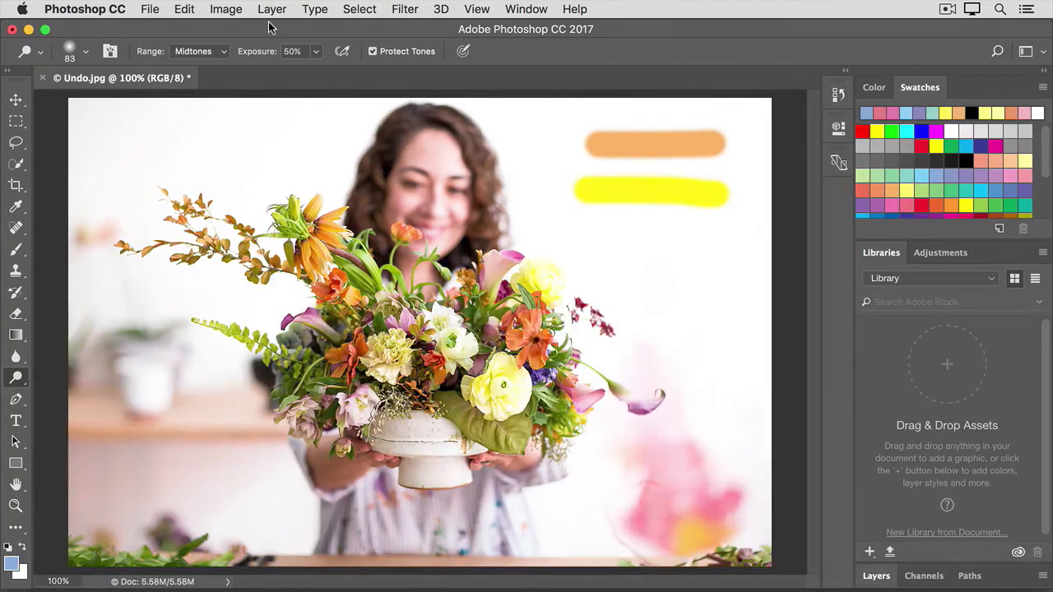
# Step backward once to remove the latest dodge stroke
pyautogui.click(179, 11)
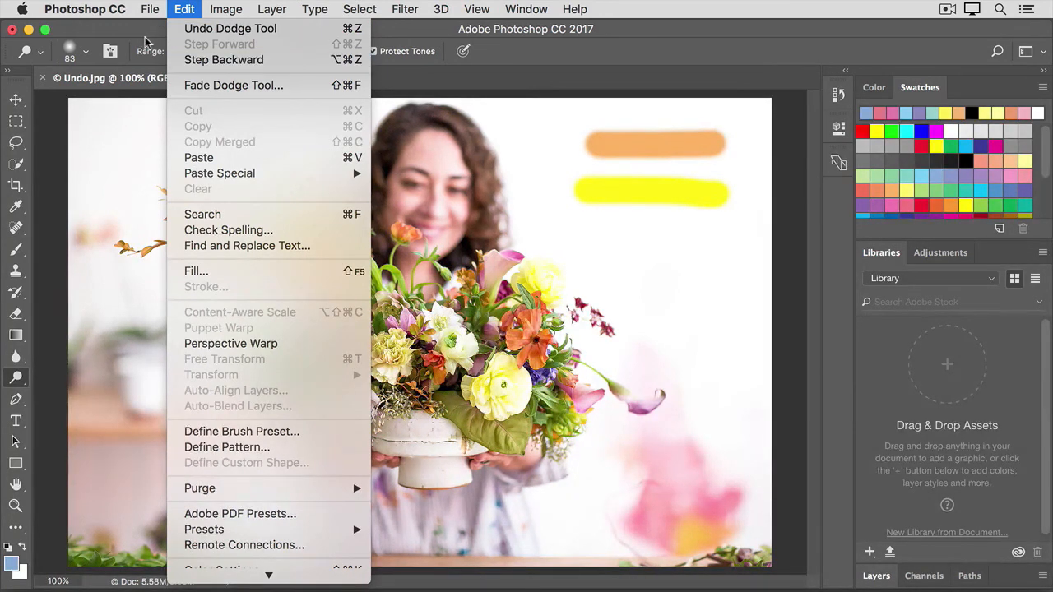
pyautogui.press('alt+super+z')
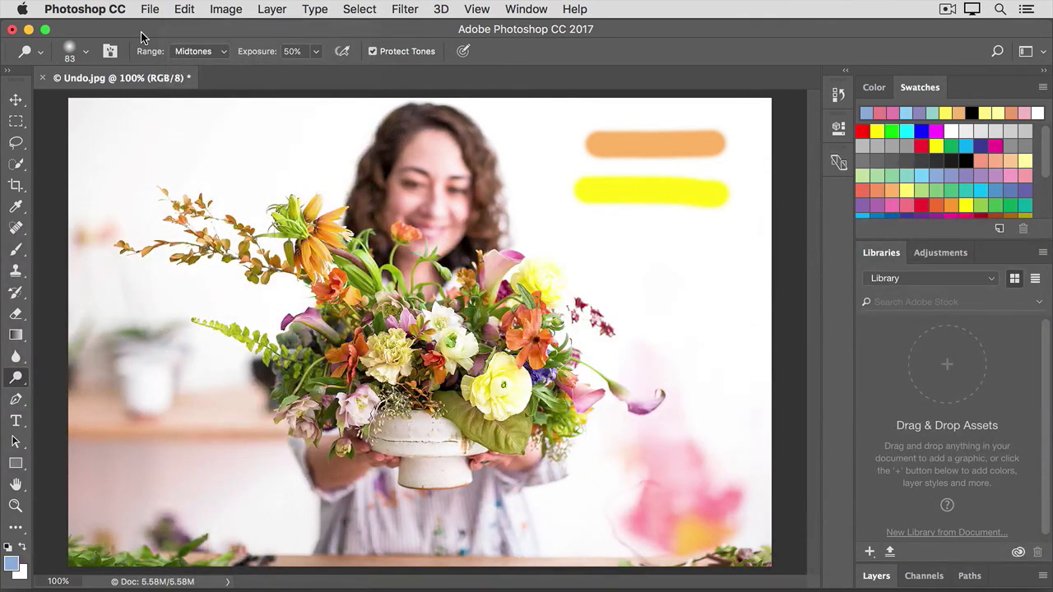